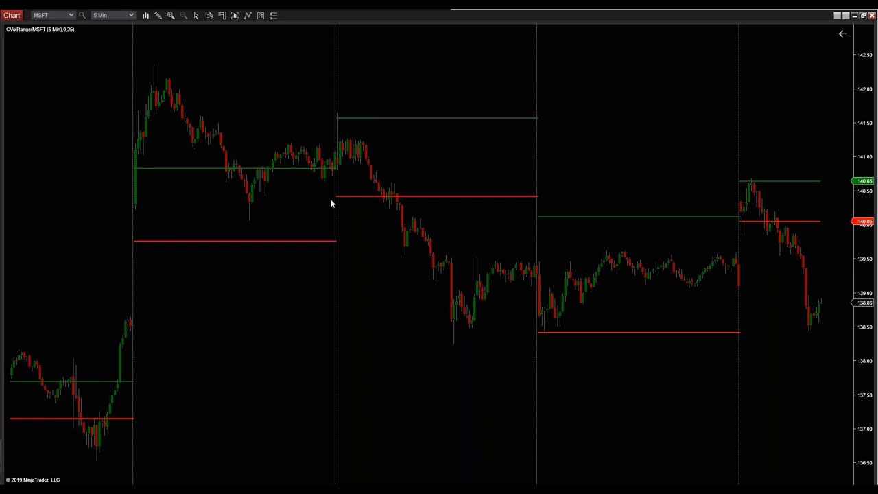
- Start a new strategy in the Strategy Builder and name it CVolBreakout
scroll(286, 255, "up", 5)
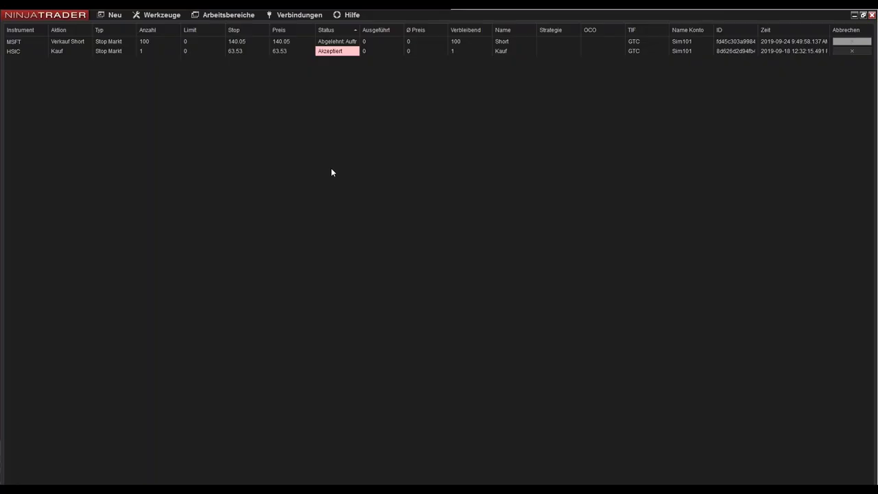
left_click(115, 15)
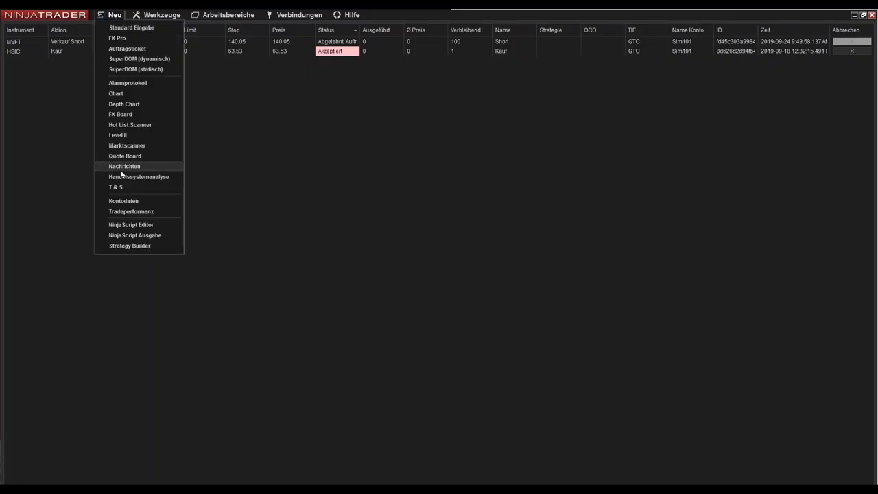
left_click(142, 247)
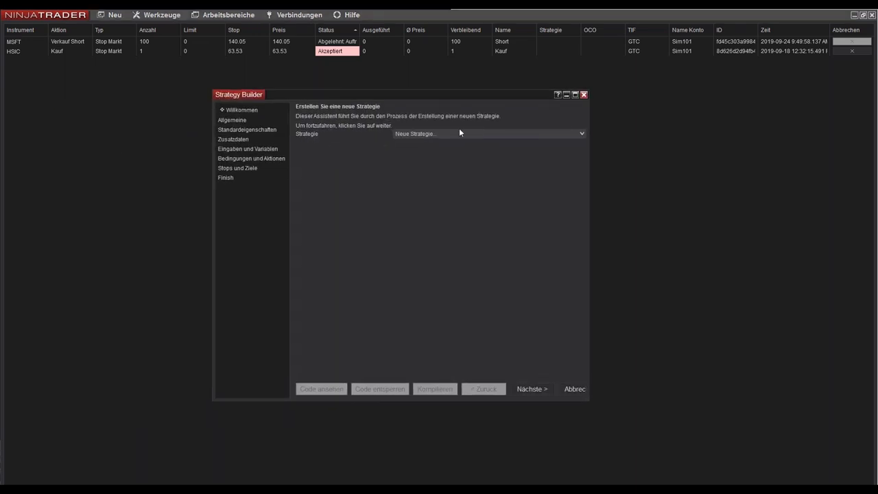
left_click(532, 390)
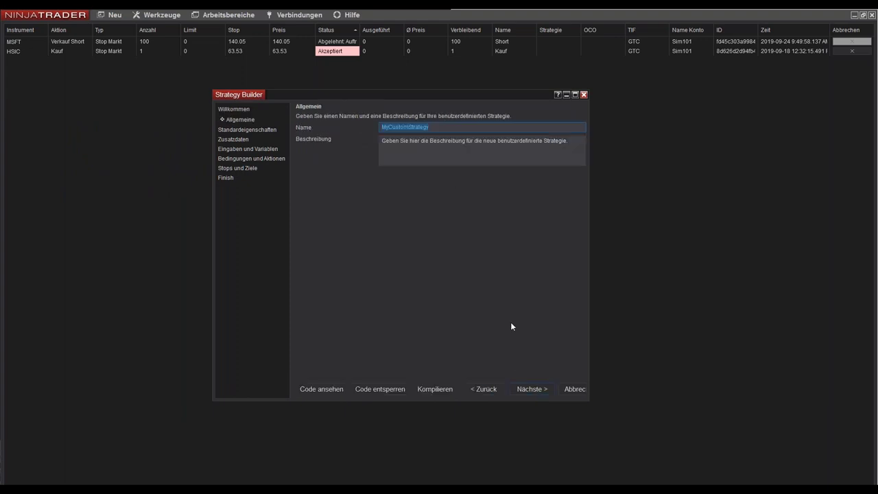
left_click(440, 128)
type("CVolBreakout")
left_click(532, 389)
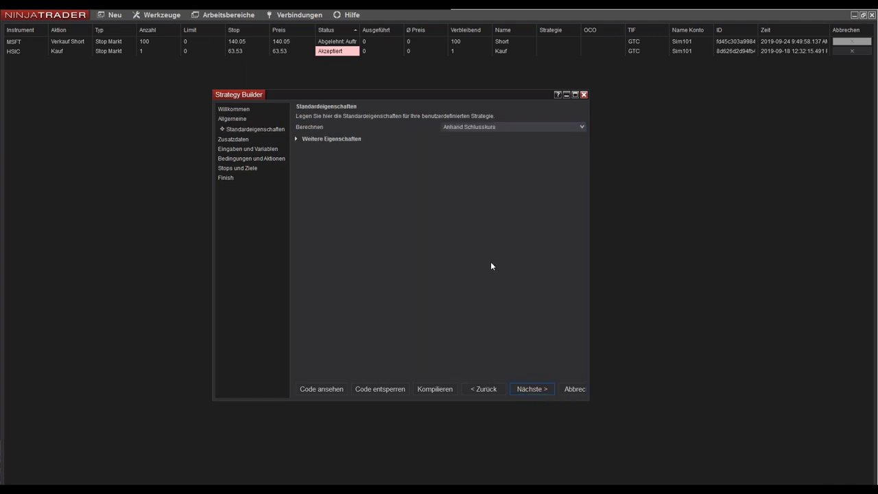
- Set the strategy's calculation mode to Anhand Tick and proceed to the inputs and variables without adding extra data series
left_click(298, 139)
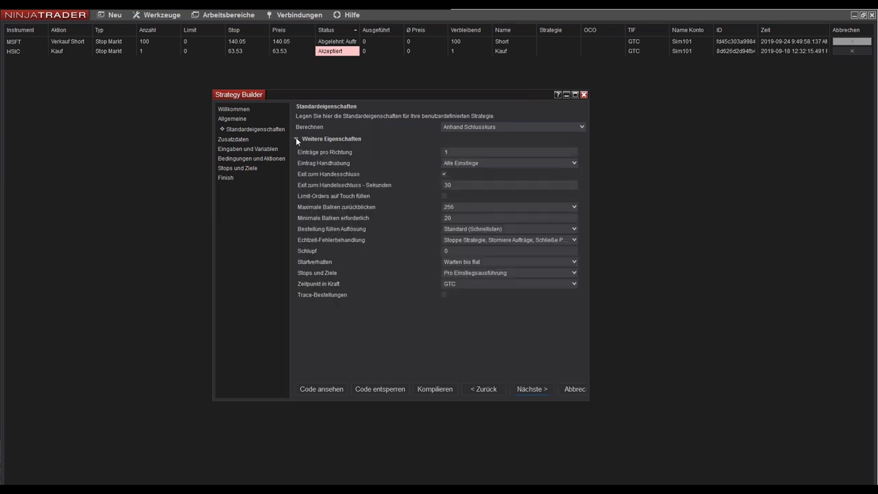
left_click(450, 128)
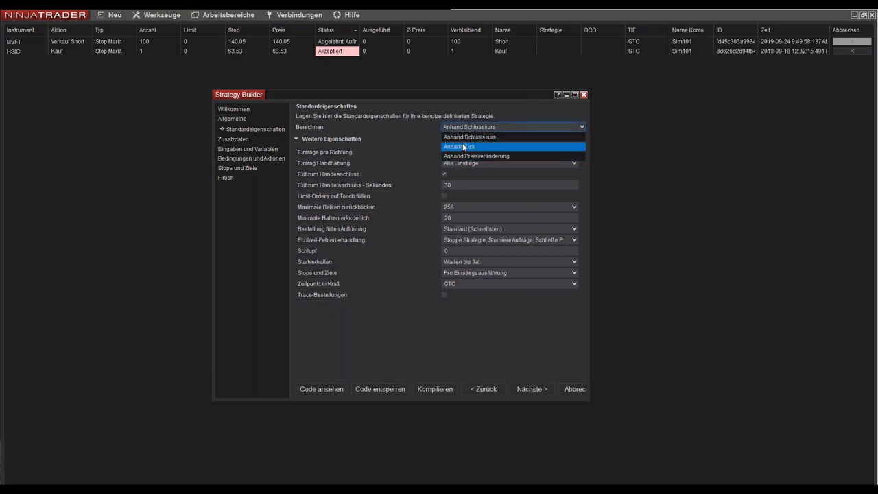
left_click(462, 144)
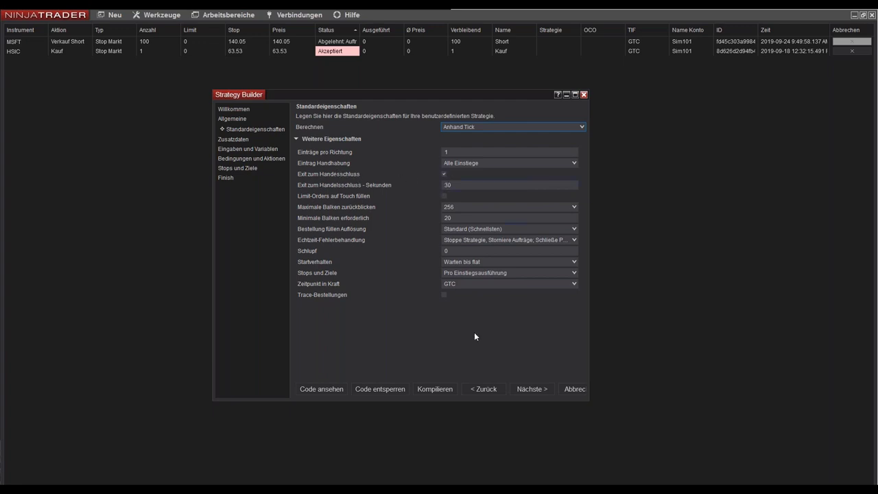
left_click(532, 388)
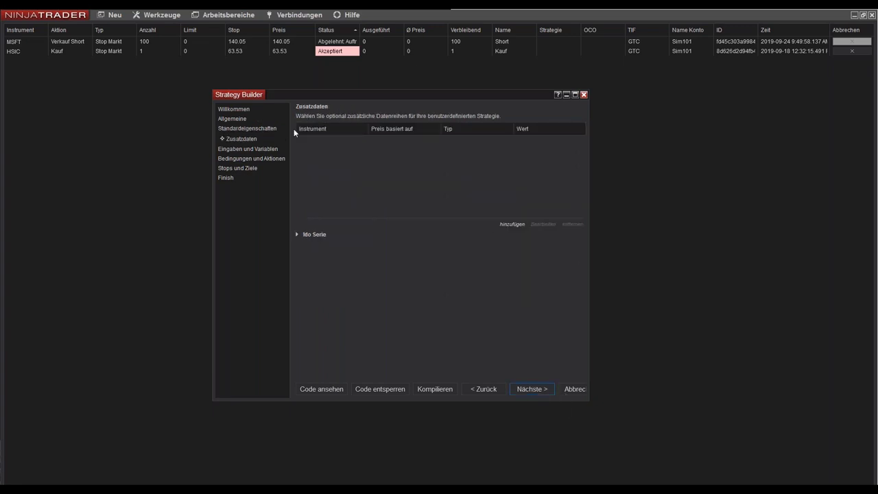
left_click(527, 387)
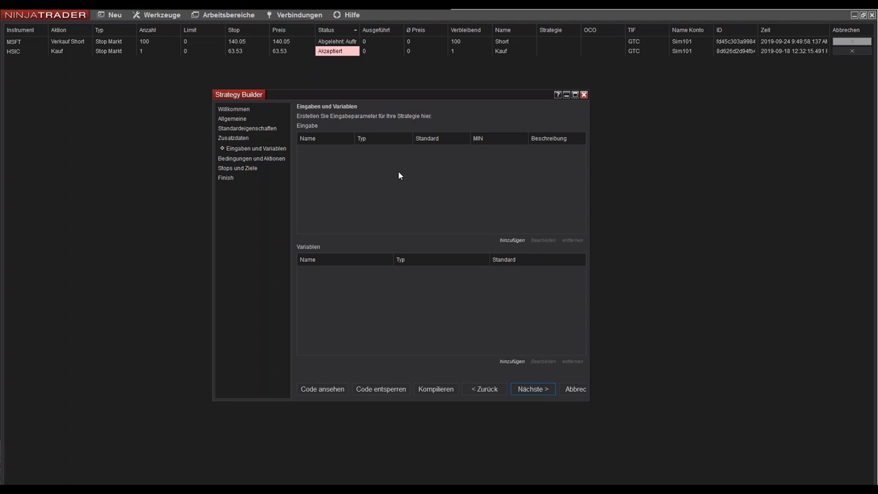
- Add an int input parameter named TradeSize with a default of 100
left_click(515, 243)
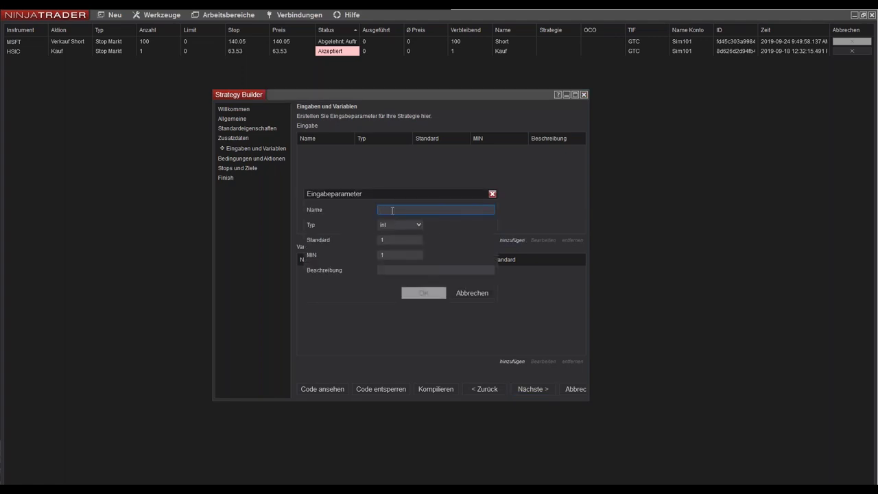
type("TradeSize")
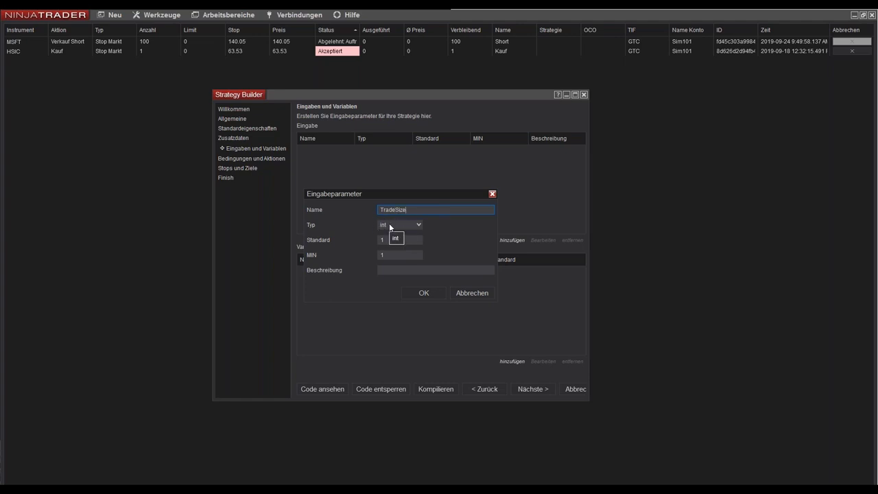
left_click(391, 240)
type("00")
left_click(416, 294)
- Add a time input parameter named TradeStart with a default of 09:30 AM
left_click(515, 241)
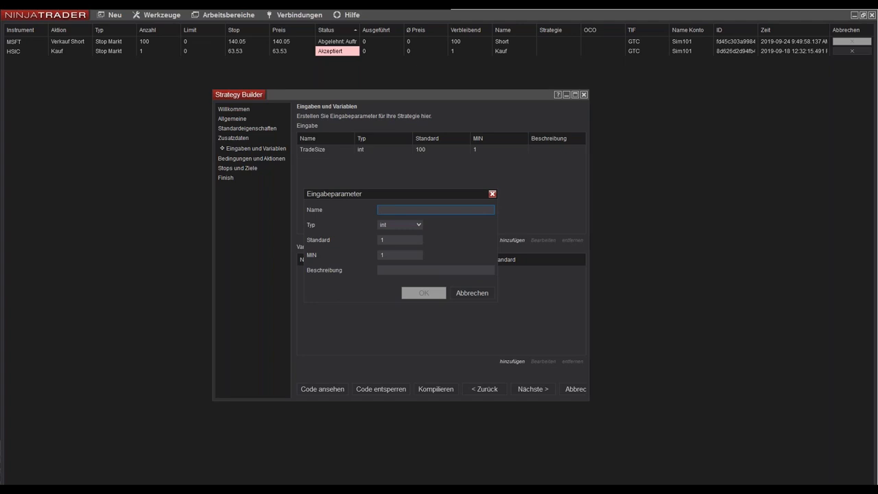
type("T")
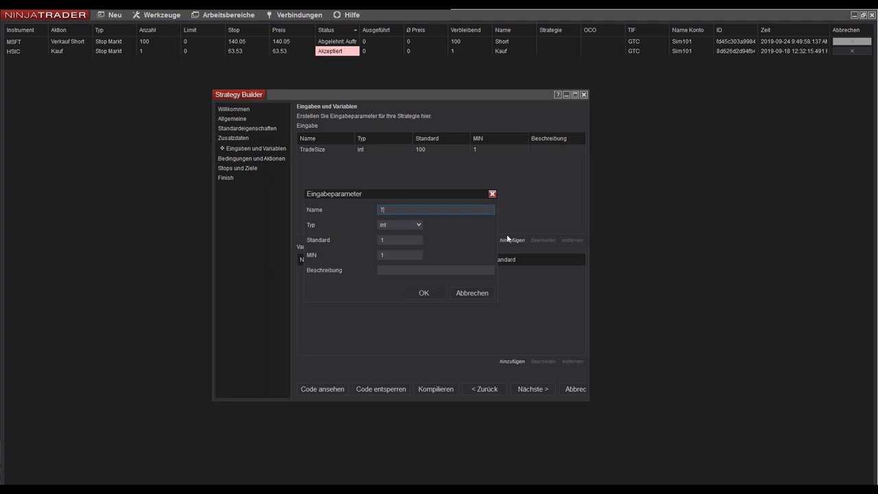
type("radeStart")
left_click(414, 227)
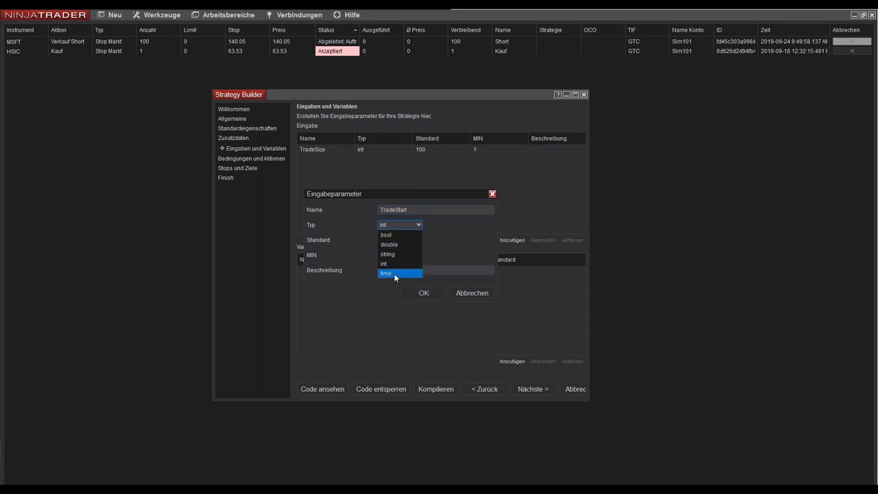
left_click(394, 274)
left_click(400, 239)
key("BackSpace")
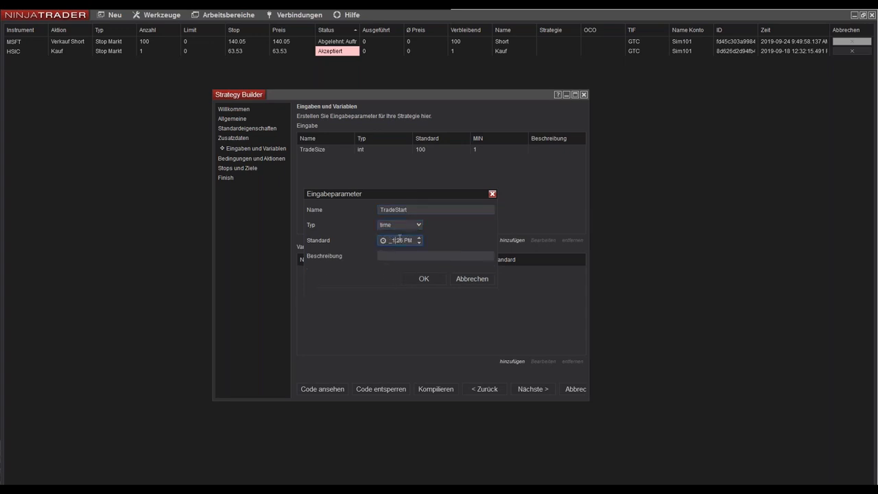
type("09:30")
left_click(409, 240)
type("A")
left_click(430, 278)
- Add a time input parameter named TradeEnd with a default of 10:30 AM
left_click(511, 240)
type("TradeEnd")
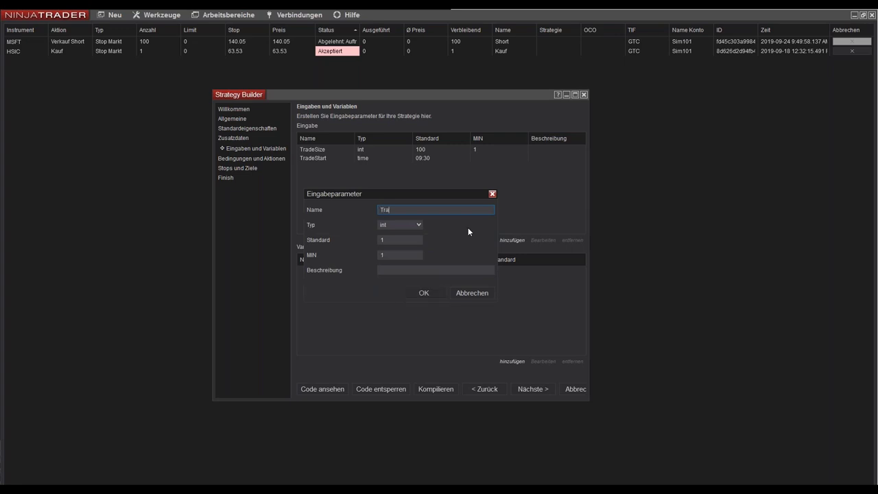
left_click(411, 226)
left_click(394, 274)
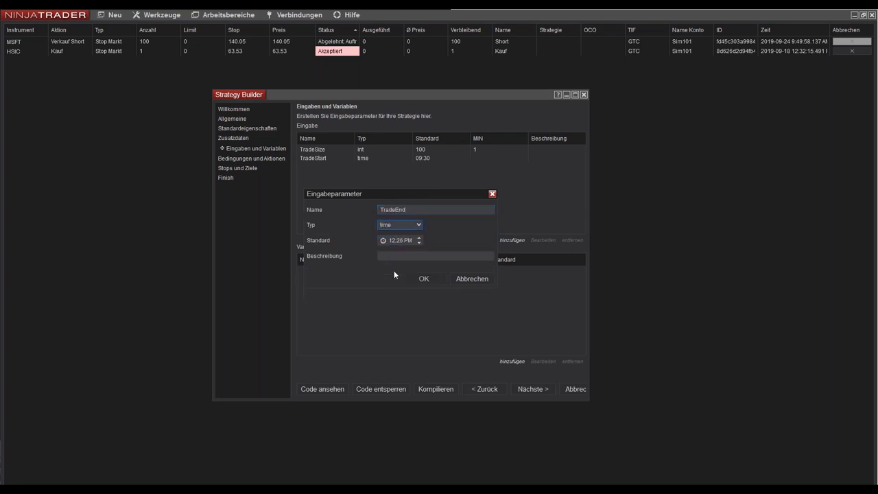
left_click(406, 240)
key("BackSpace")
key("BackSpace")
type("10:30")
key("BackSpace")
key("BackSpace")
type("AM")
left_click(421, 278)
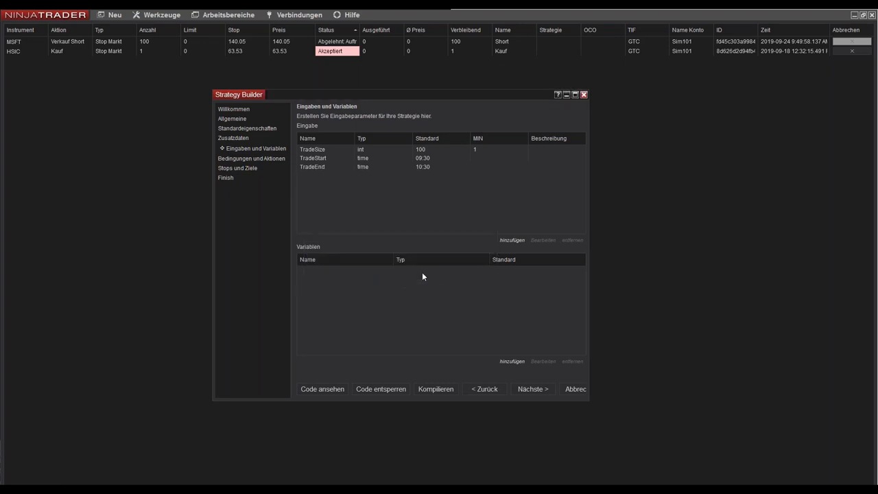
- Add a double input parameter named Multiplikator with a default of 0.25 and a minimum of -1
left_click(511, 242)
type("Mul")
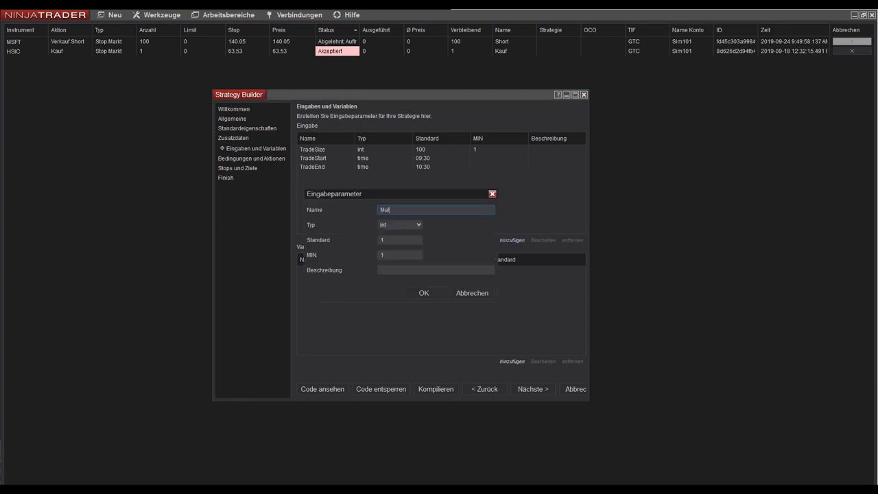
type("tiplikator")
type("ipl")
left_click(394, 227)
left_click(395, 244)
type("0.25")
key("Tab")
left_click(435, 297)
- Add a double input parameter named TakeProfitPercent with a default of 0.01 and a minimum of 0
left_click(513, 242)
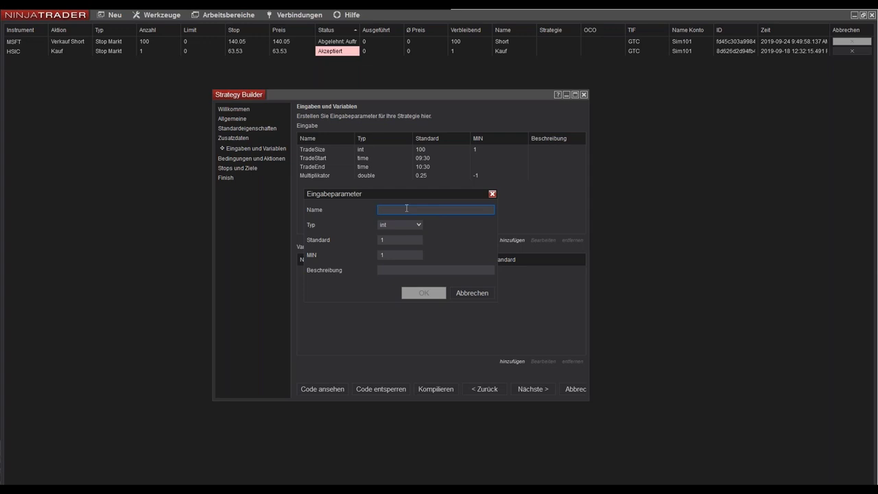
type("TakePr")
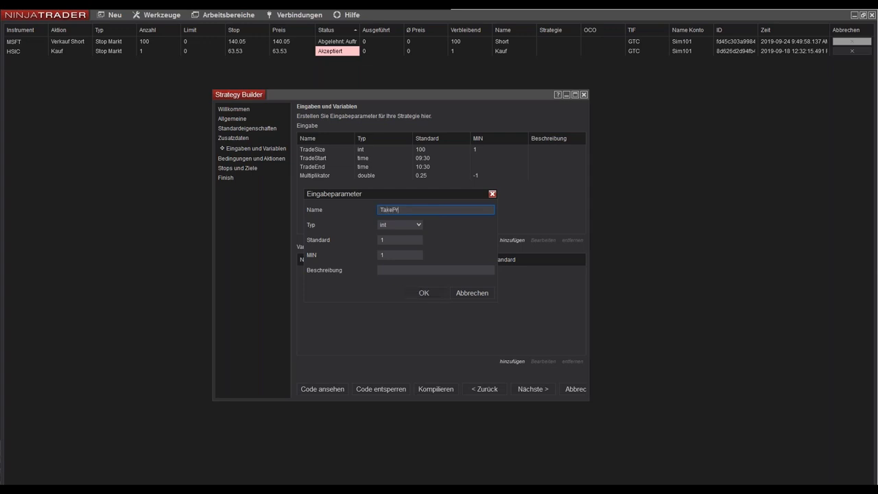
type("ofitPercent")
left_click(397, 226)
left_click(398, 245)
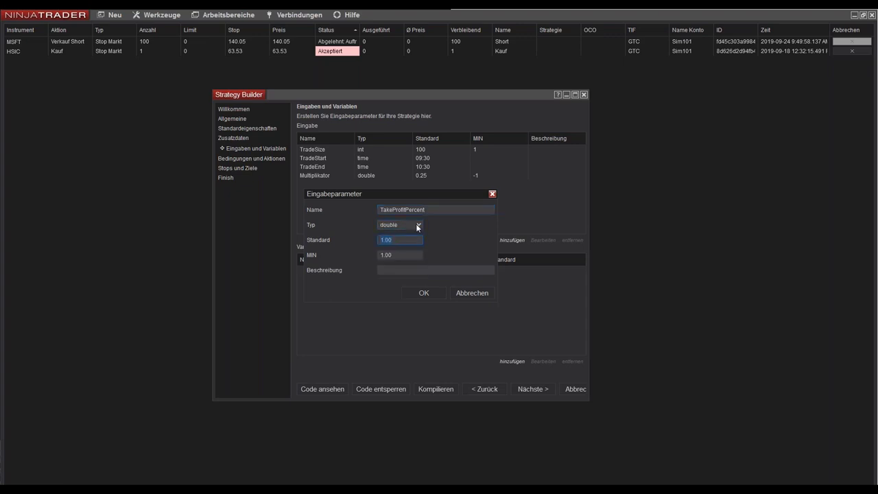
type("0.0")
key("Tab")
type("0")
left_click(424, 293)
- Add a double input parameter named StopLossPercent with a default of 0.02 and a minimum of 0
left_click(512, 241)
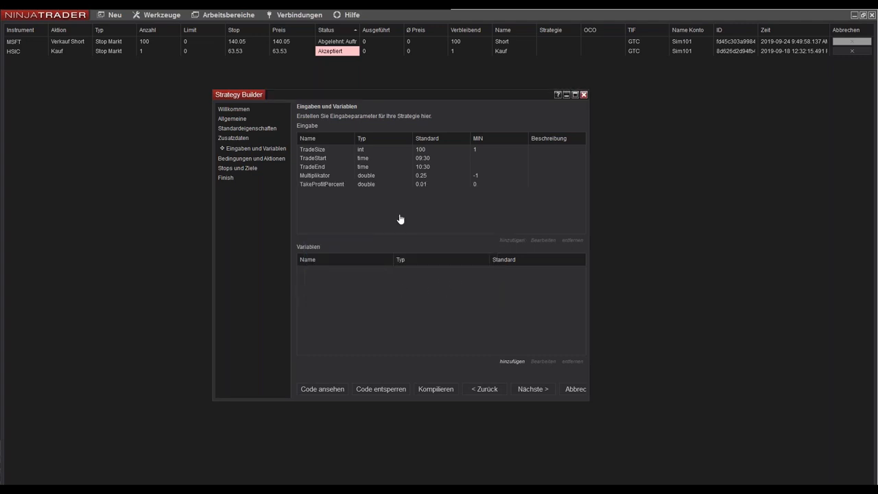
type("Stop")
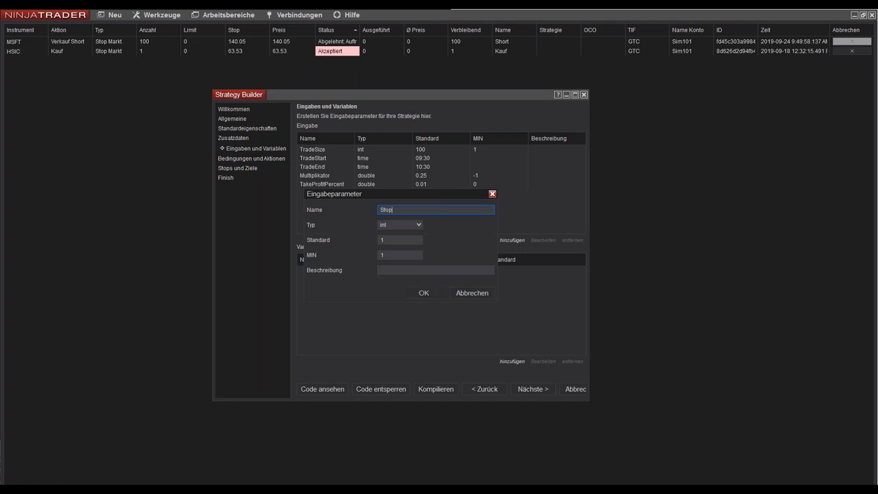
type("LossPercent")
left_click(399, 226)
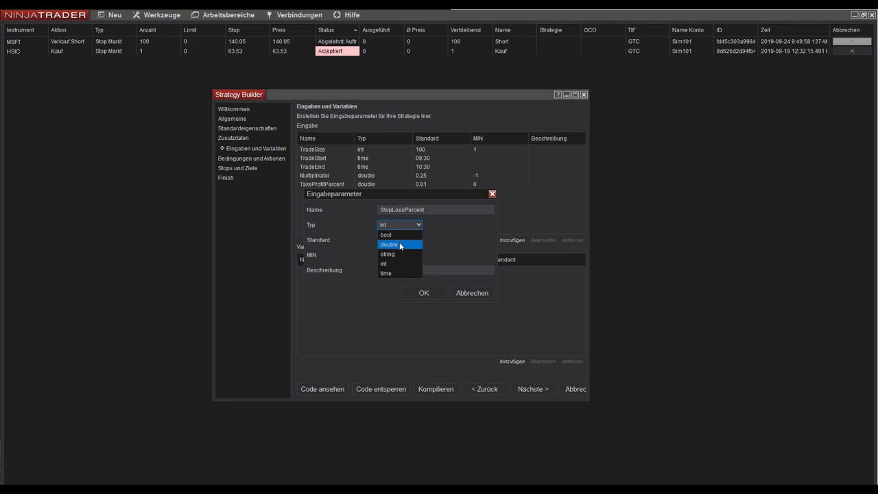
left_click(398, 239)
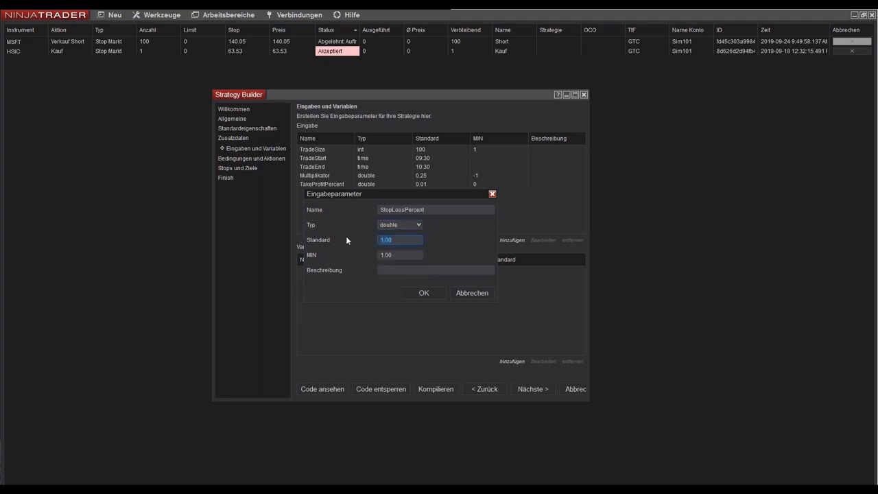
type("0.02")
left_click_drag(381, 254, 415, 253)
type("0")
left_click(421, 293)
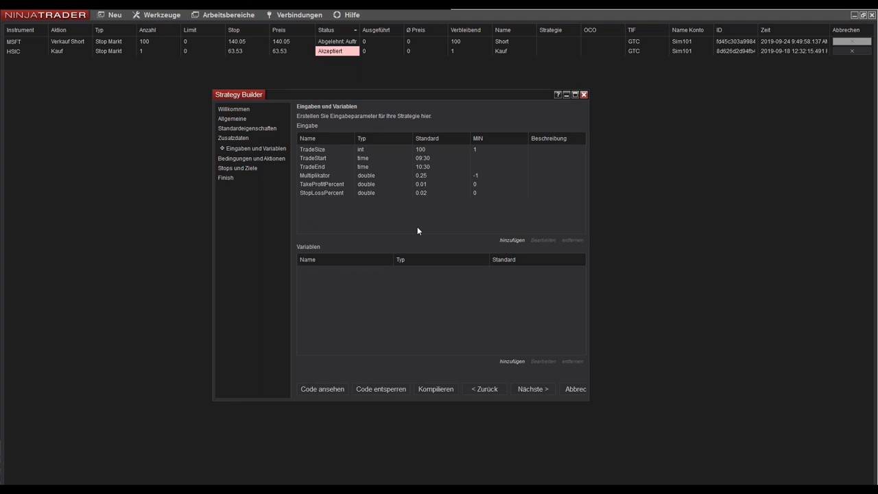
- Add a bool input parameter named TradeLong with a default of true
left_click(503, 239)
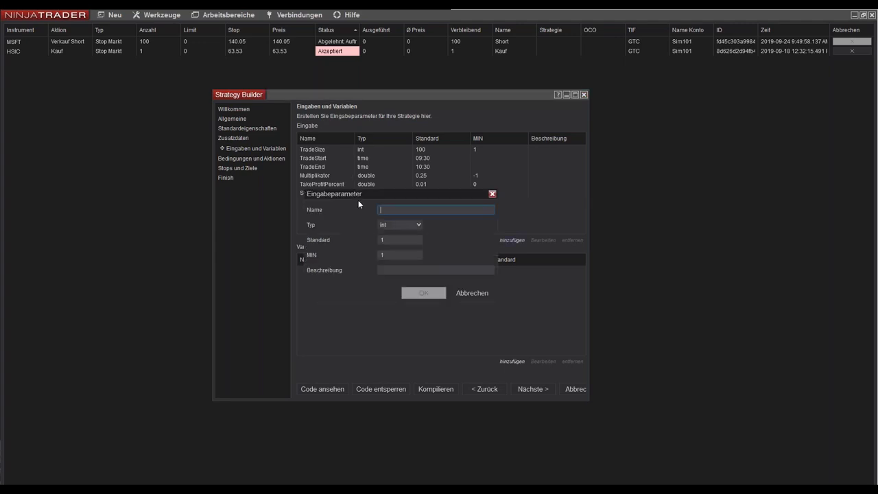
left_click(393, 225)
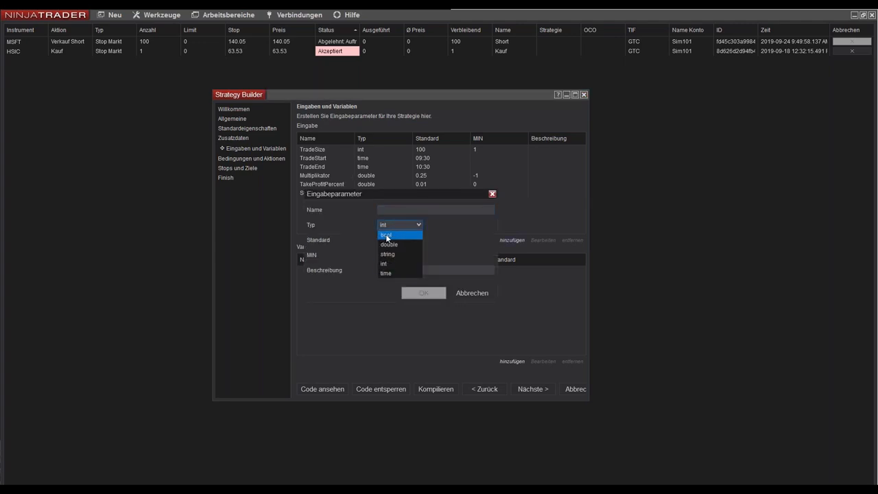
left_click(387, 235)
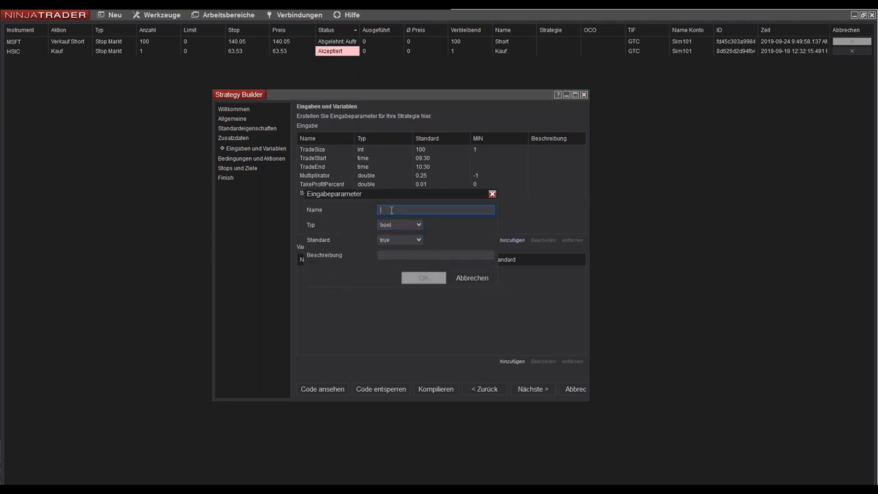
type("TradeLong")
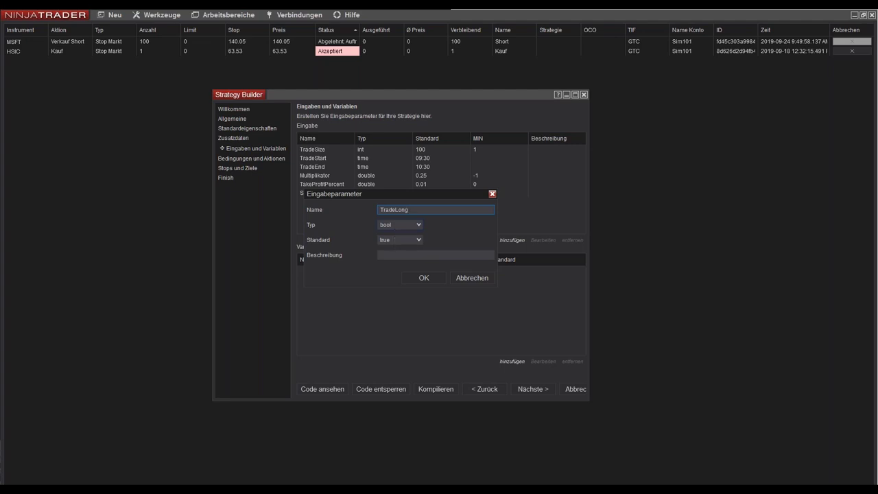
left_click(418, 279)
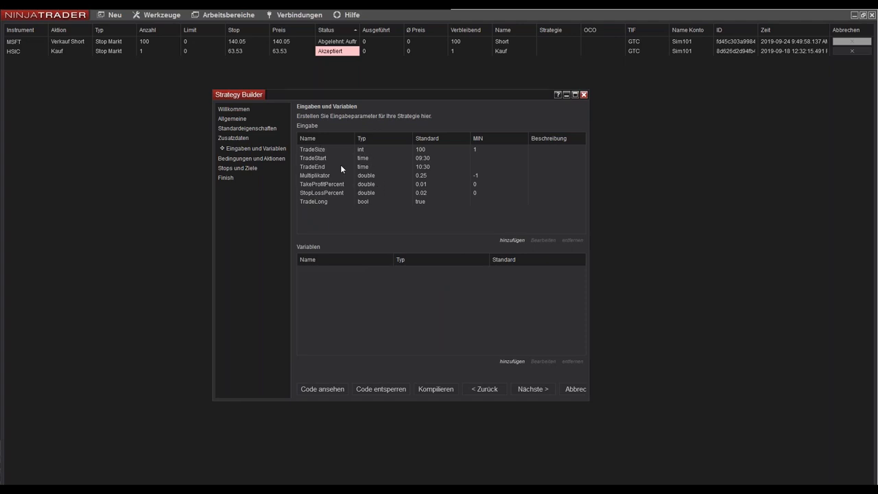
- Proceed to the conditions and actions, start a new condition in set 1, and expand the Zeit category for its first operand
left_click(537, 387)
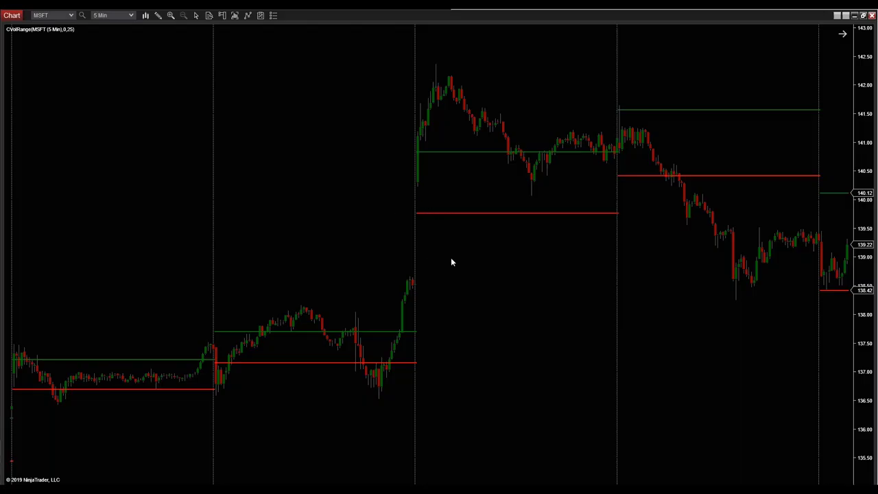
scroll(450, 262, "down", 1)
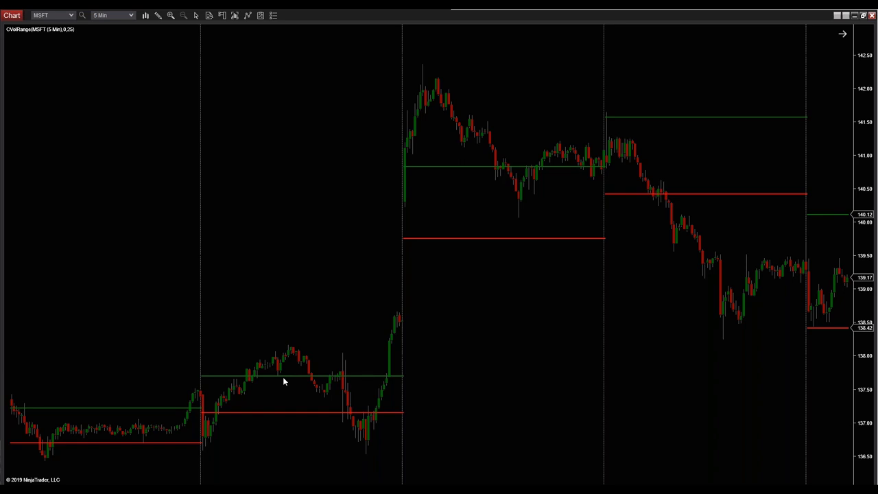
scroll(249, 390, "up", 1)
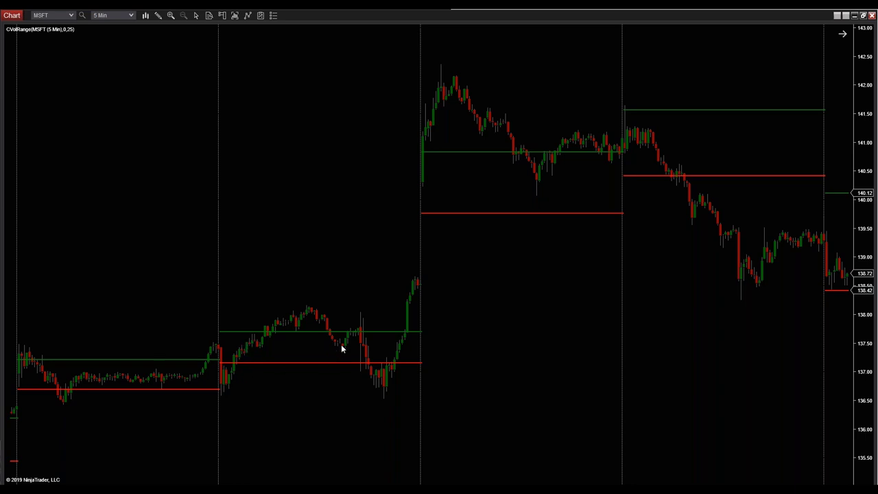
scroll(172, 389, "up", 5)
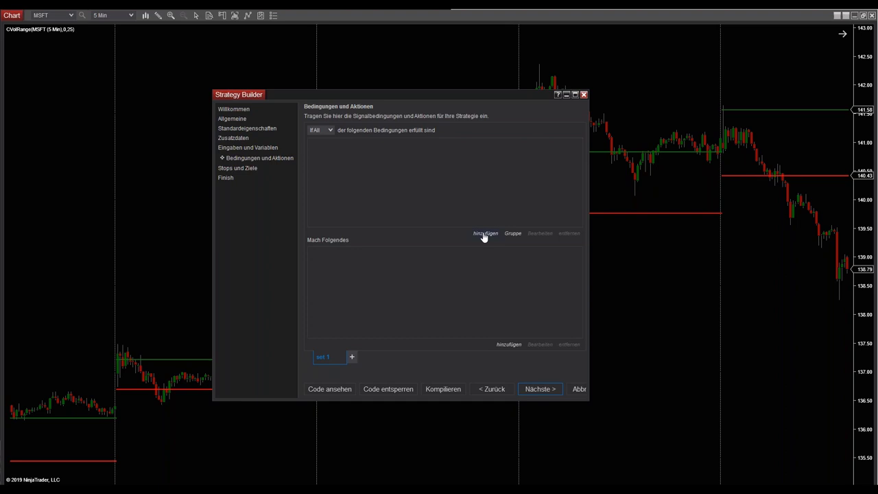
left_click(486, 234)
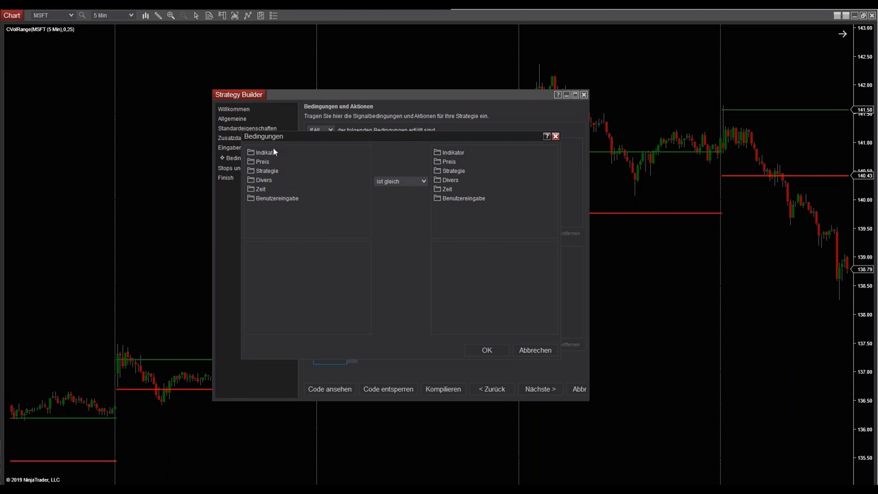
left_click(259, 188)
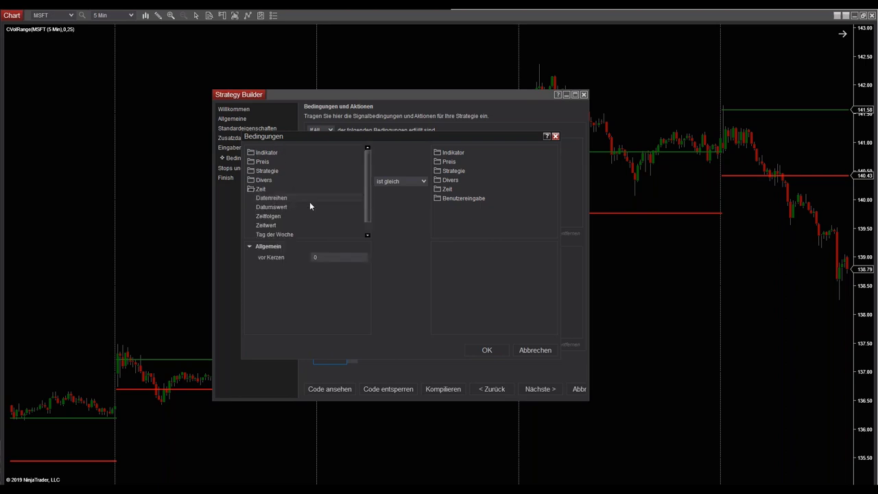